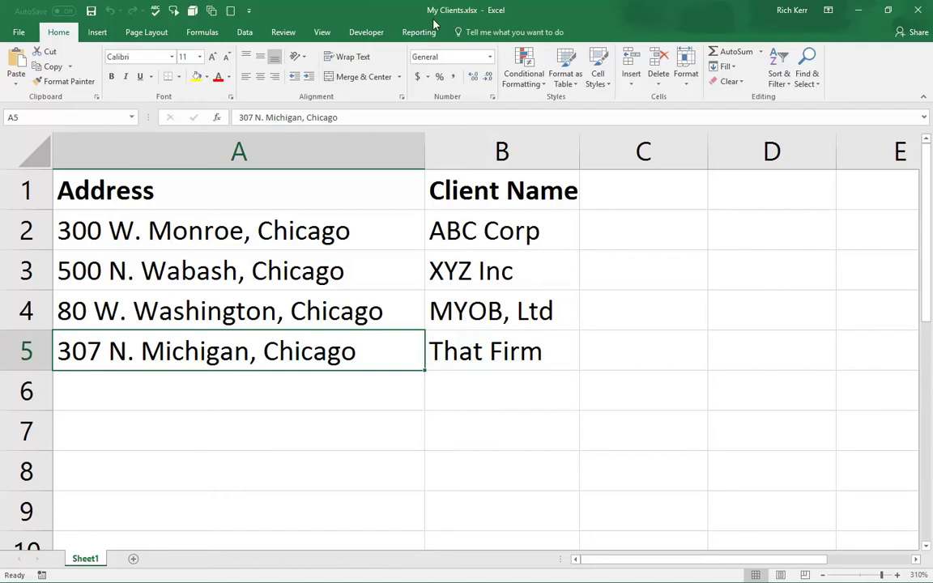
Save the My Clients.xlsx workbook holding the four client addresses and names
left_click(91, 11)
Minimize Excel and create a new untitled map from the My Maps start page
left_click(857, 10)
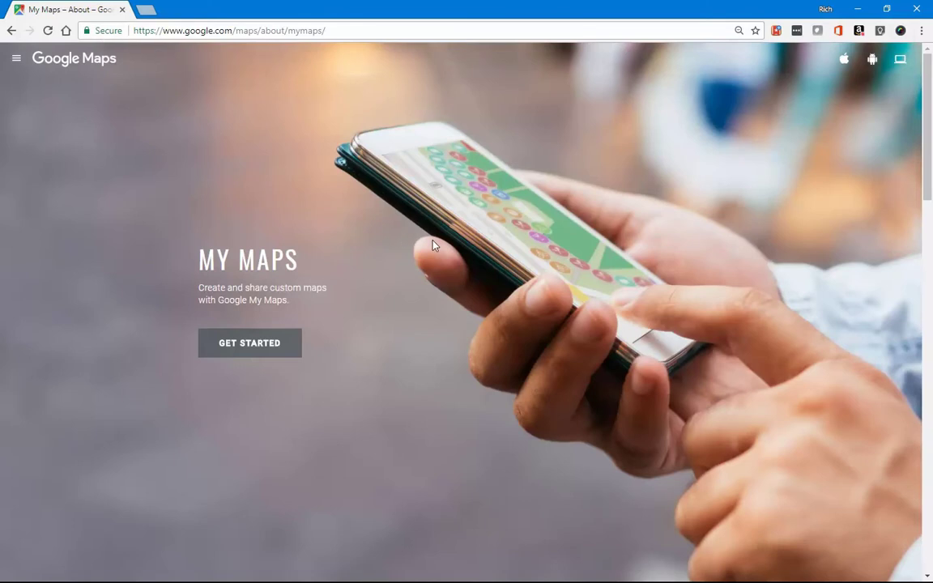
left_click(250, 349)
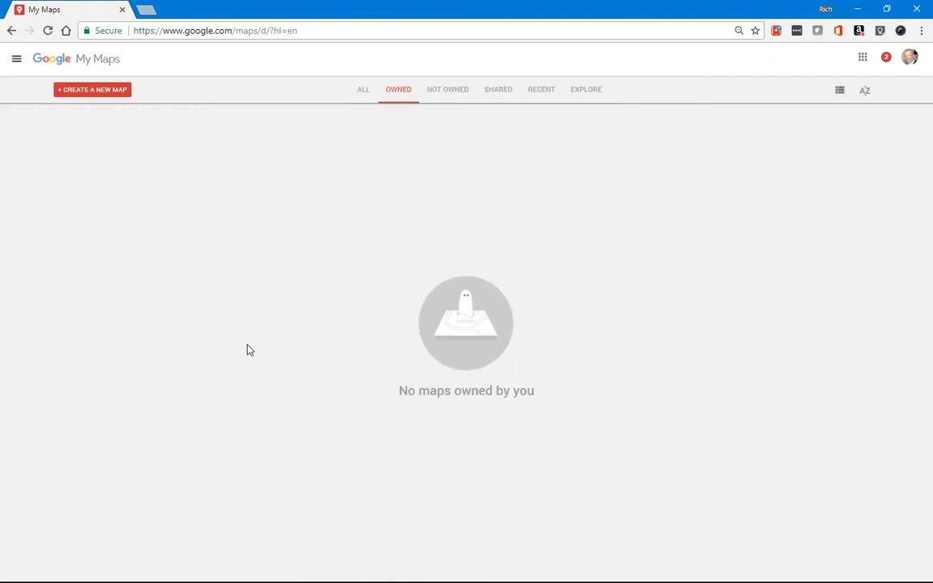
left_click(124, 95)
left_click(95, 95)
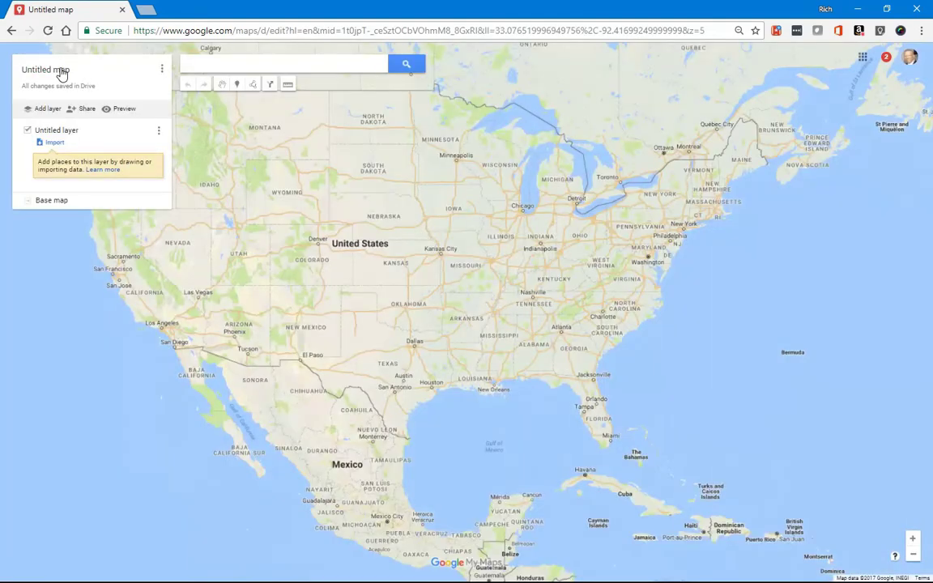
Title the map 'My Clients' with the description 'Clients in Chicago Loop' and save
left_click(66, 72)
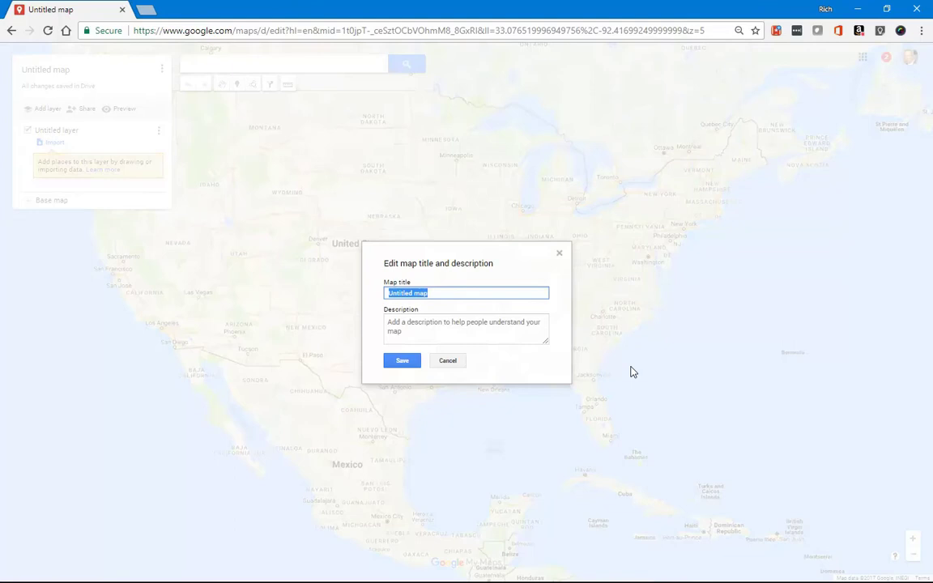
type("My Clients")
left_click(442, 329)
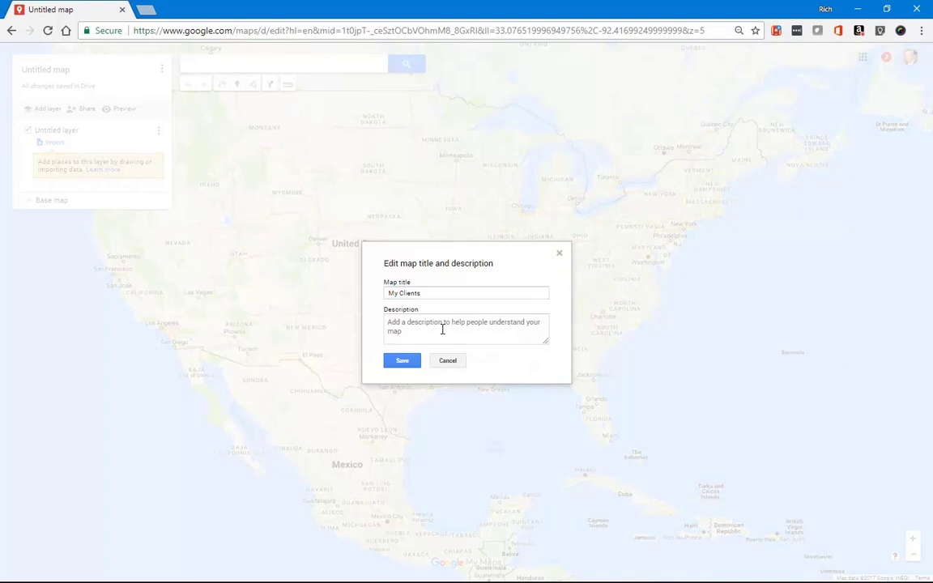
type("Clients in Chicago")
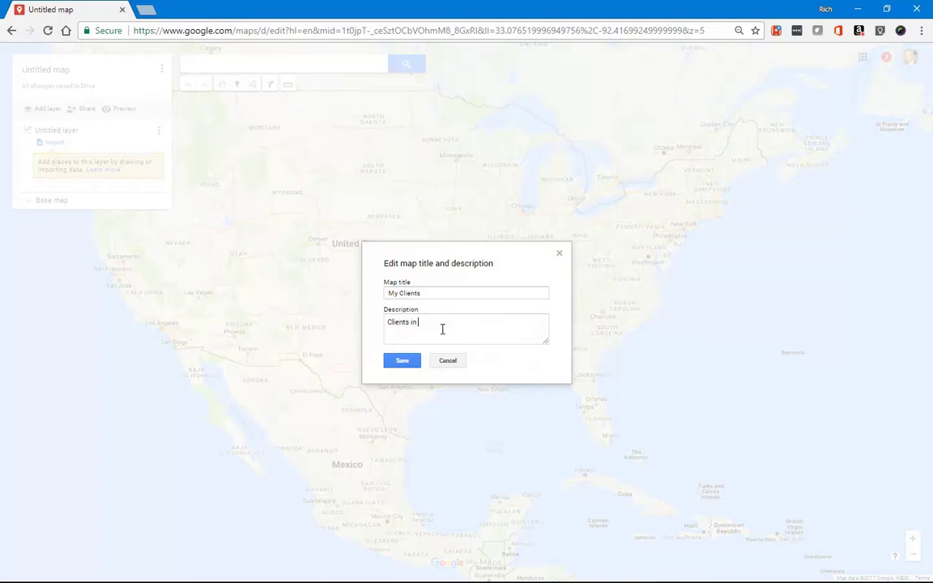
type(" Loop")
left_click(392, 360)
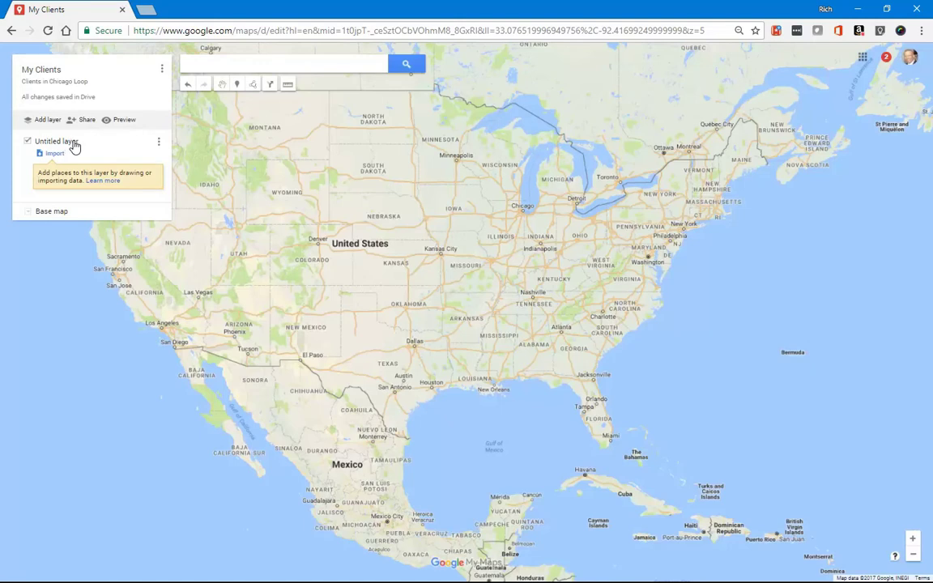
Rename 'Untitled layer' to 'Financial Services'
left_click(74, 144)
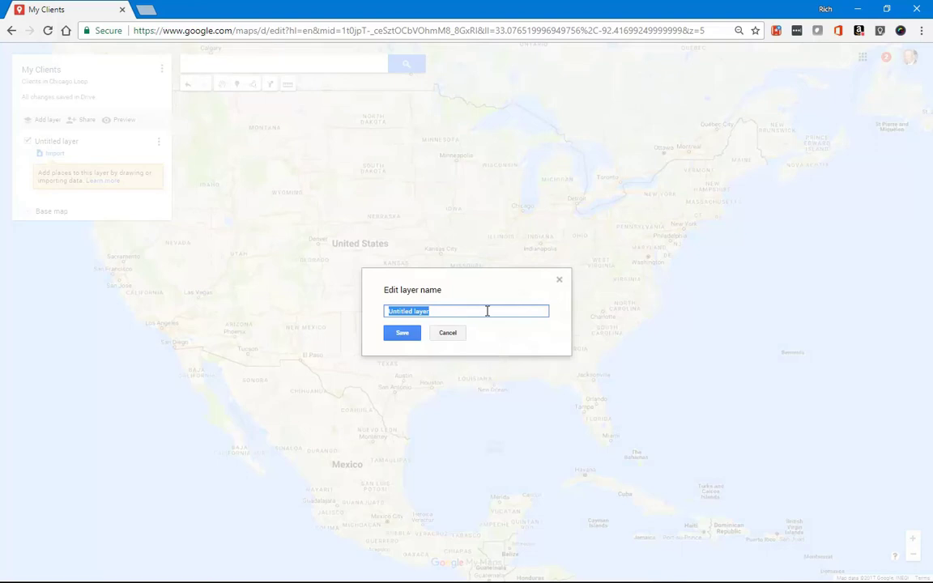
type("Financial Services")
left_click(407, 335)
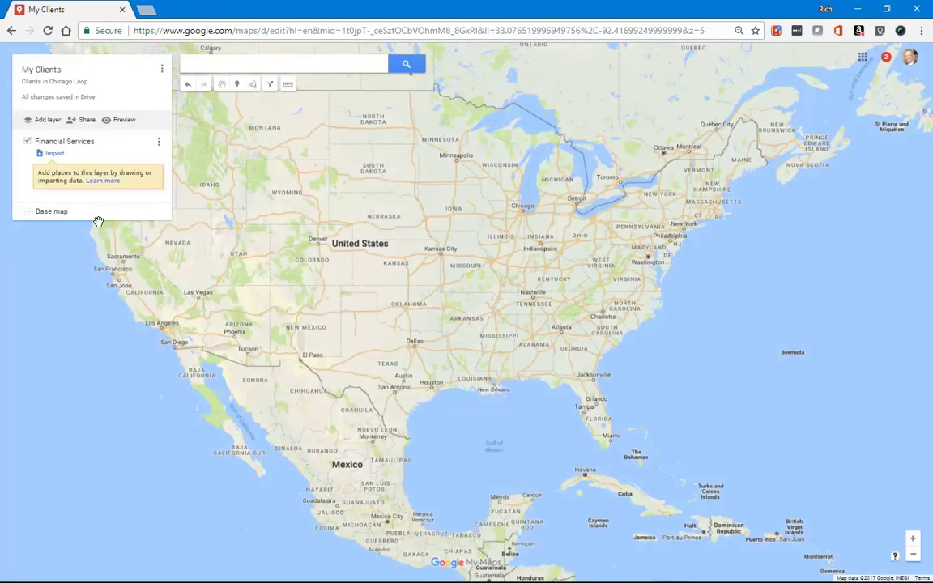
Upload My Clients.xlsx from the computer into the Financial Services layer
left_click(55, 154)
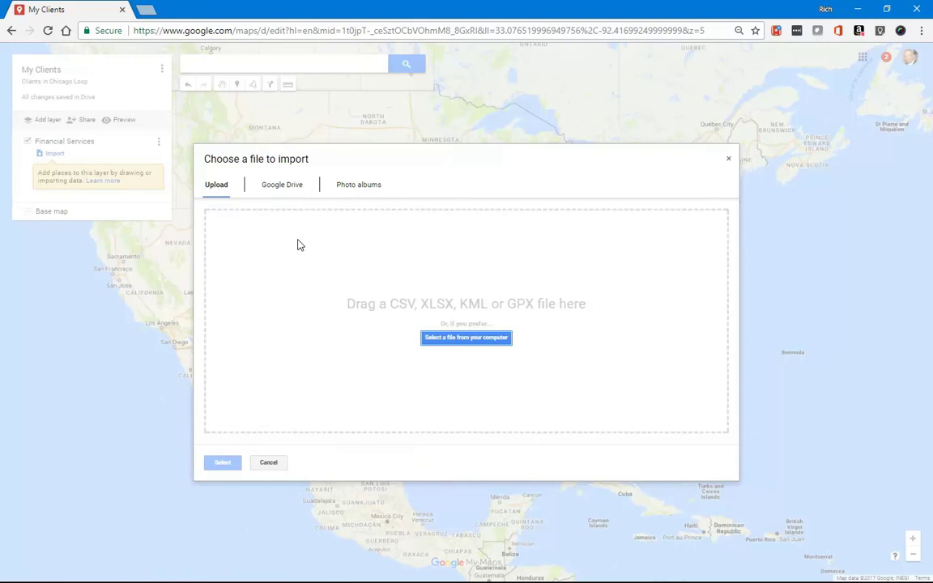
left_click(473, 340)
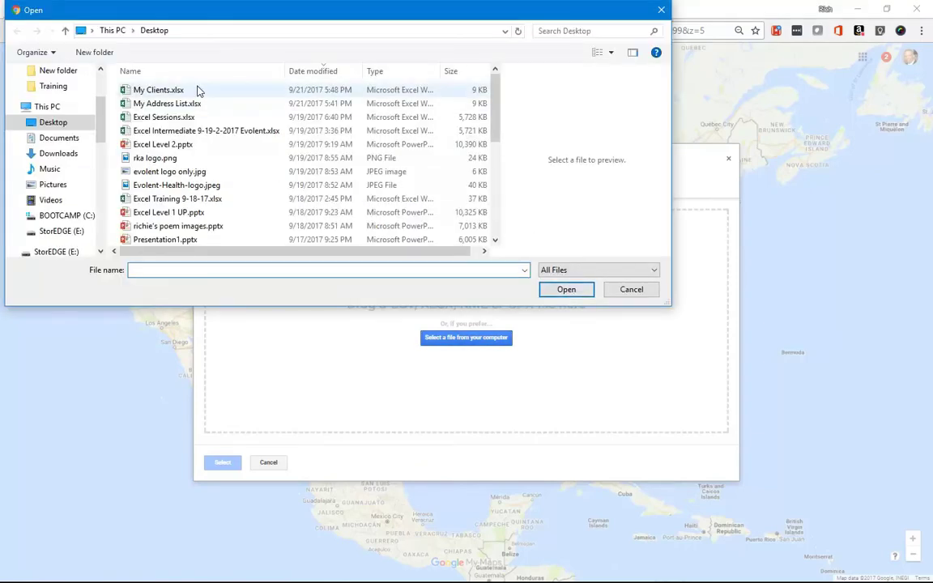
left_click(183, 91)
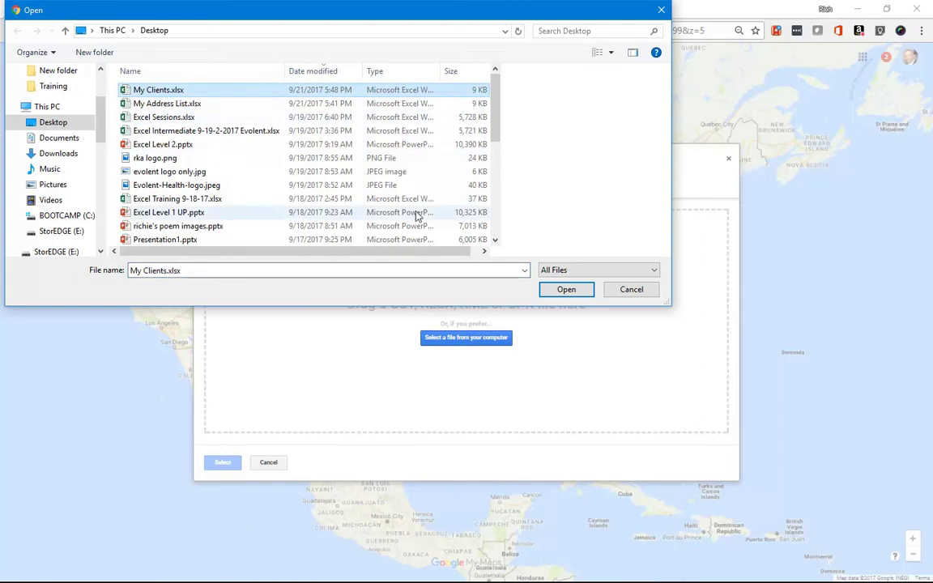
left_click(564, 290)
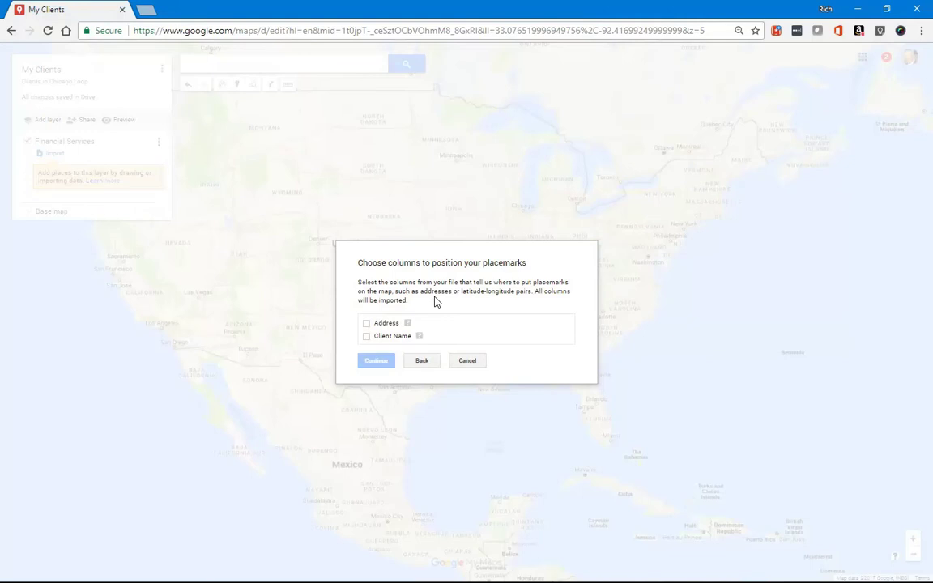
Position the imported markers by the Address column and title them by Client Name
left_click(366, 324)
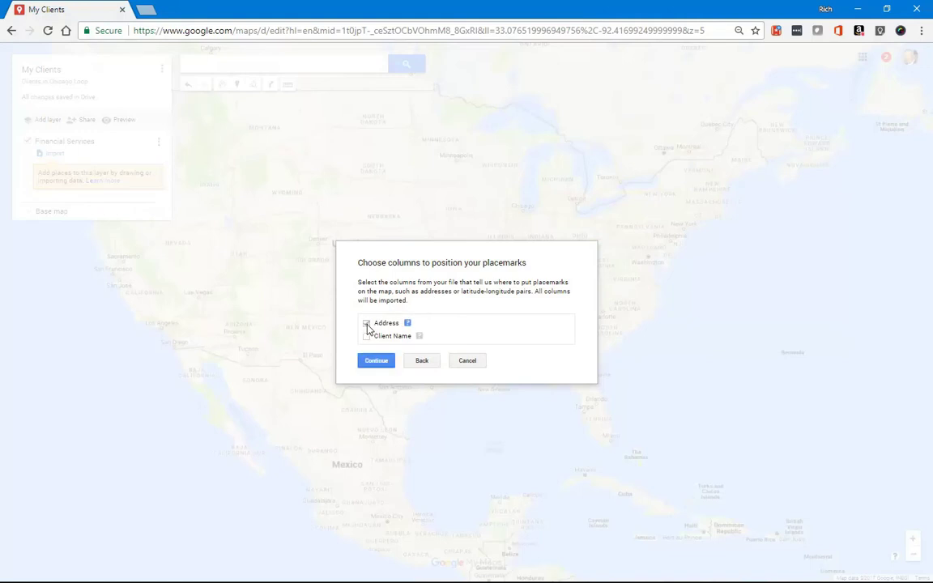
left_click(366, 324)
left_click(379, 363)
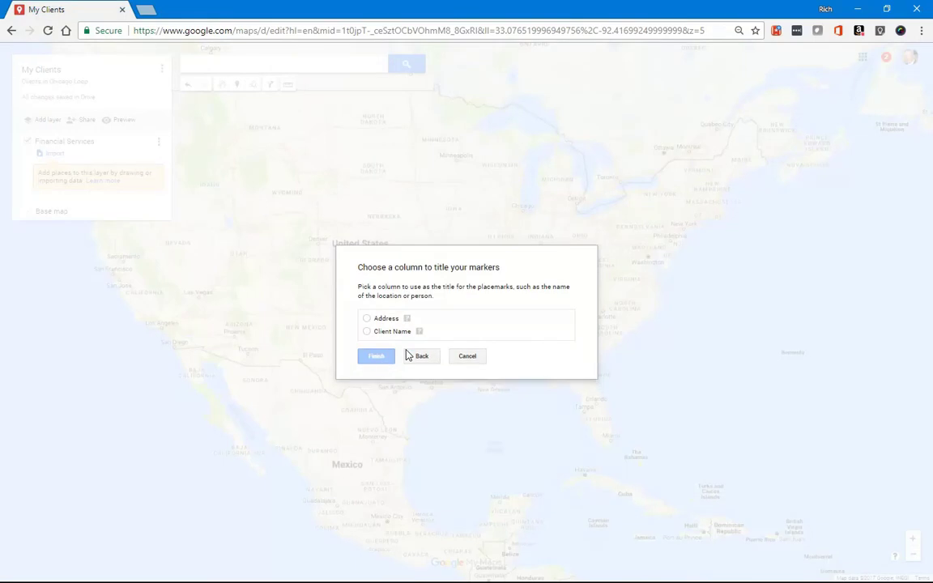
left_click(366, 332)
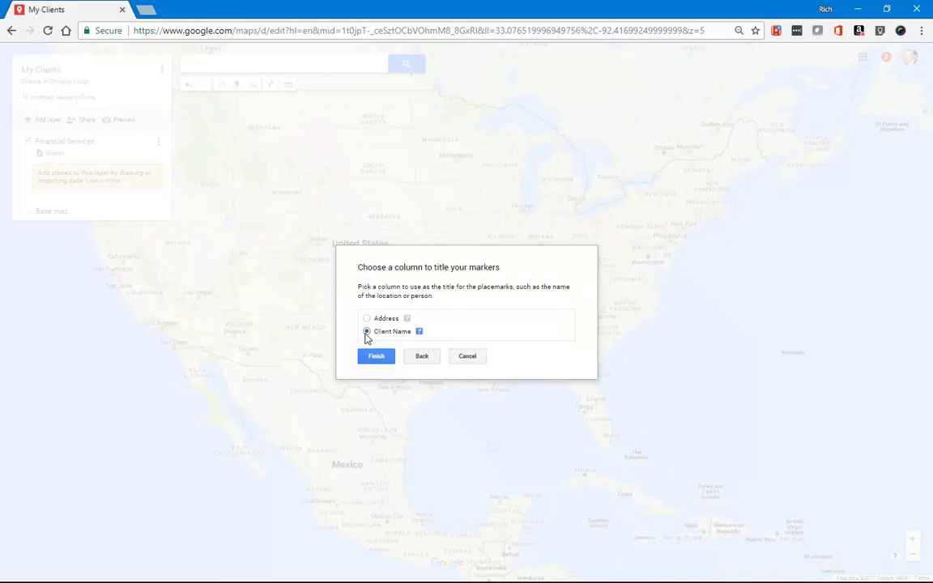
left_click(380, 357)
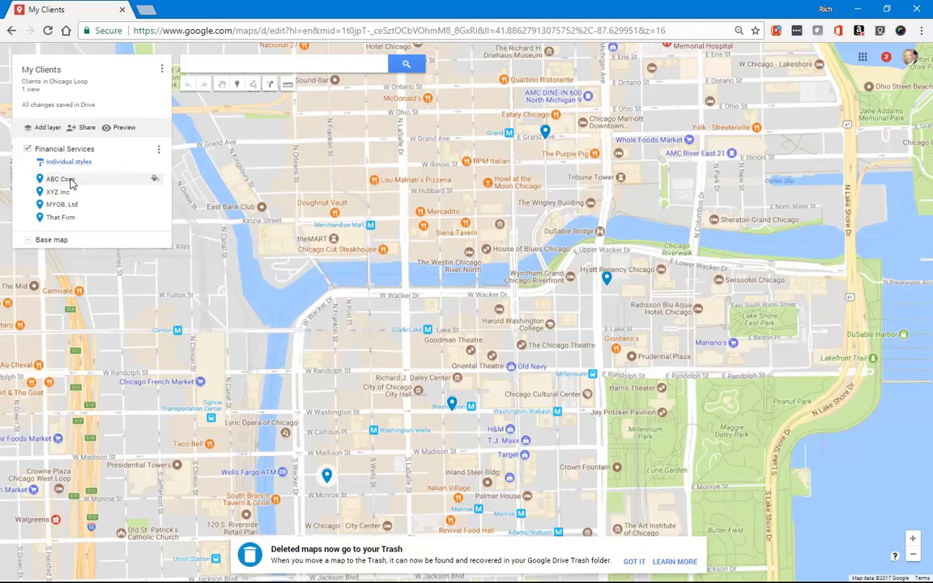
Open the Financial Services layer's data table and enlarge it to show all four rows
left_click(160, 151)
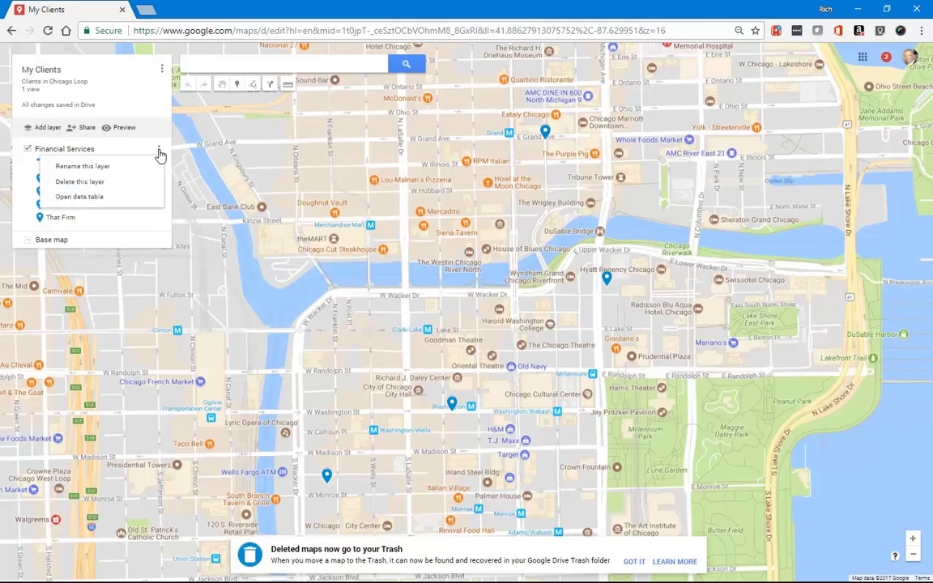
left_click(160, 152)
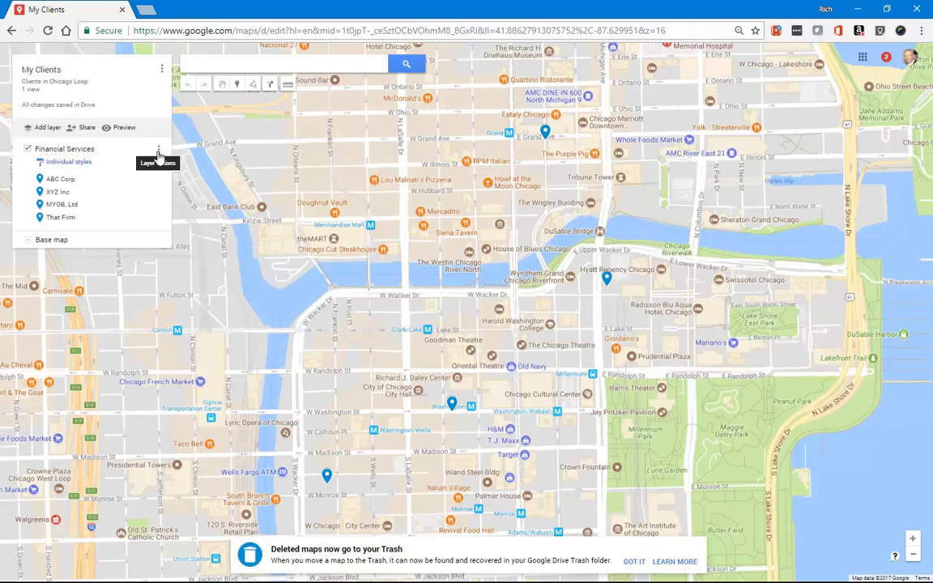
left_click(159, 154)
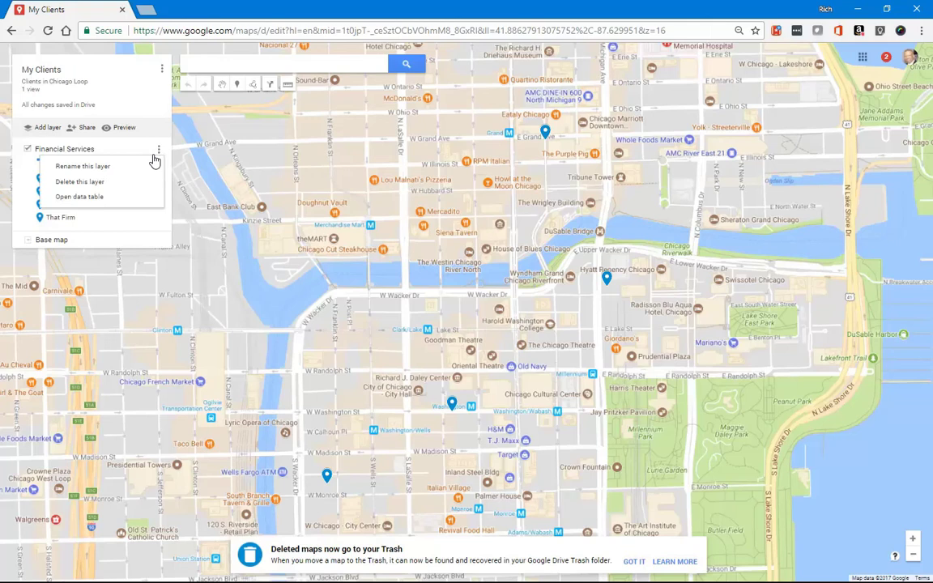
left_click(101, 197)
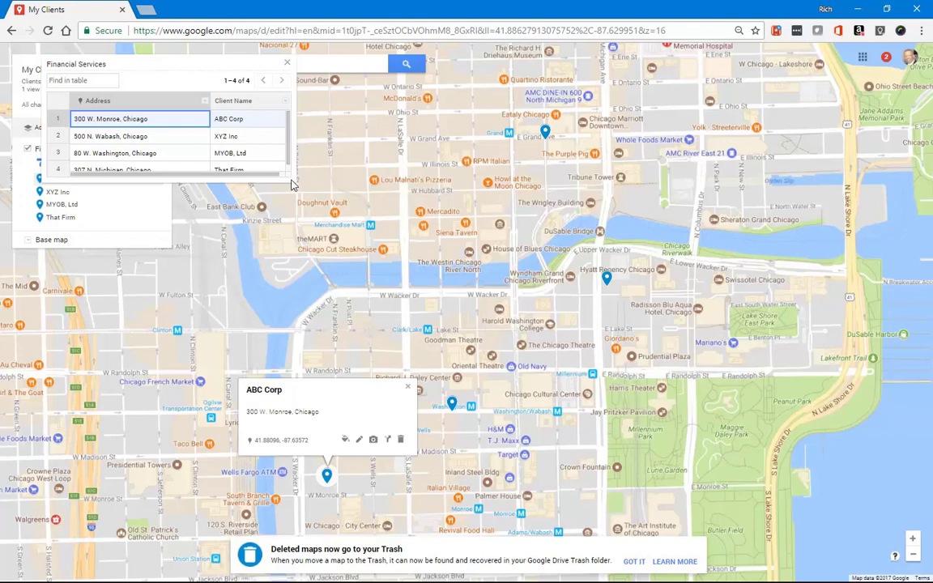
left_click_drag(295, 178, 311, 185)
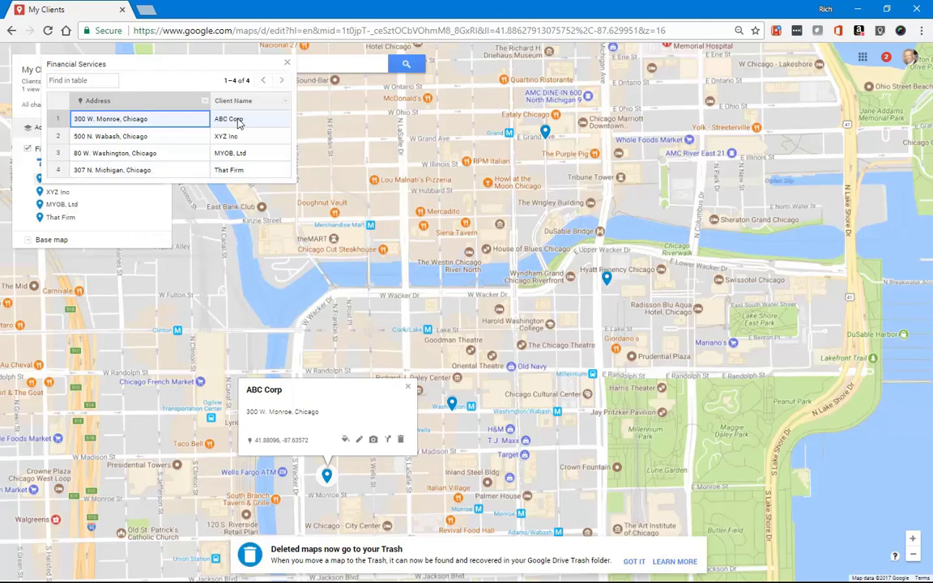
Change the client name That Firm to 'The Other Firm' and close the table
left_click(251, 169)
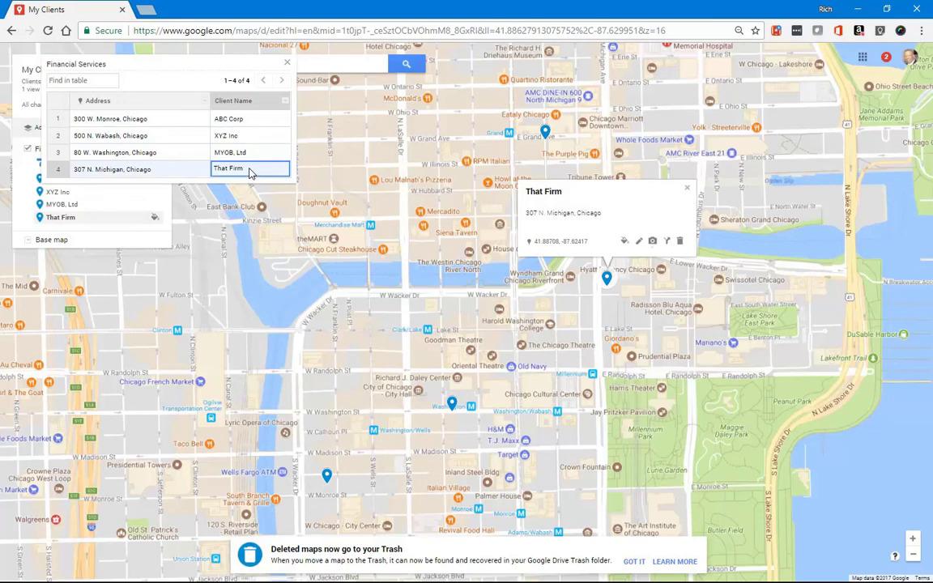
type("Th")
key("Return")
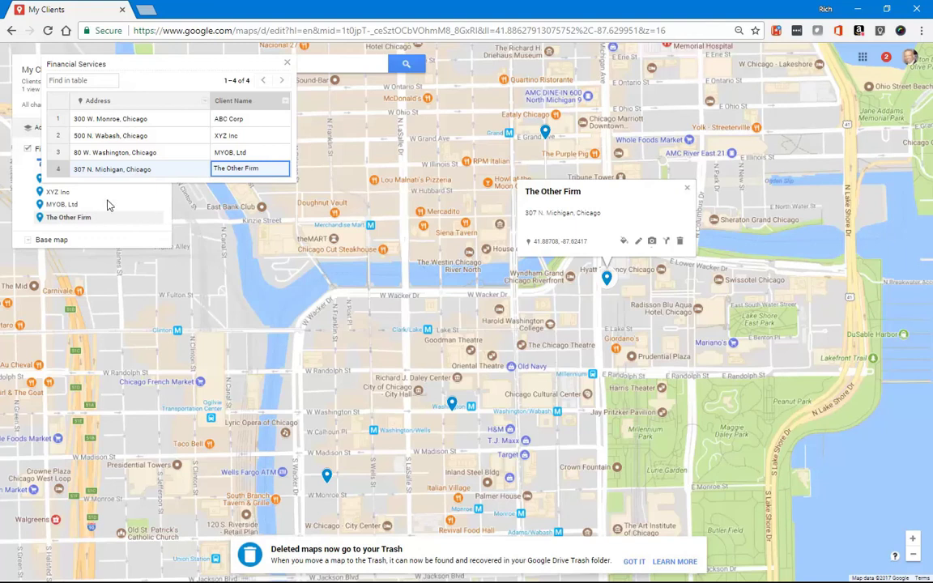
key("Escape")
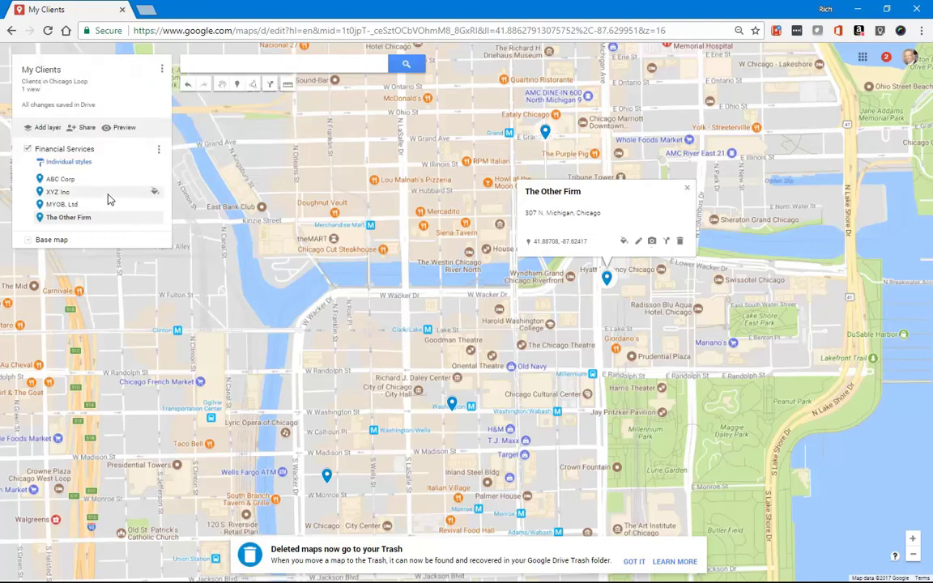
Select XYZ Inc in the layer list and change its marker colour to orange
left_click(79, 186)
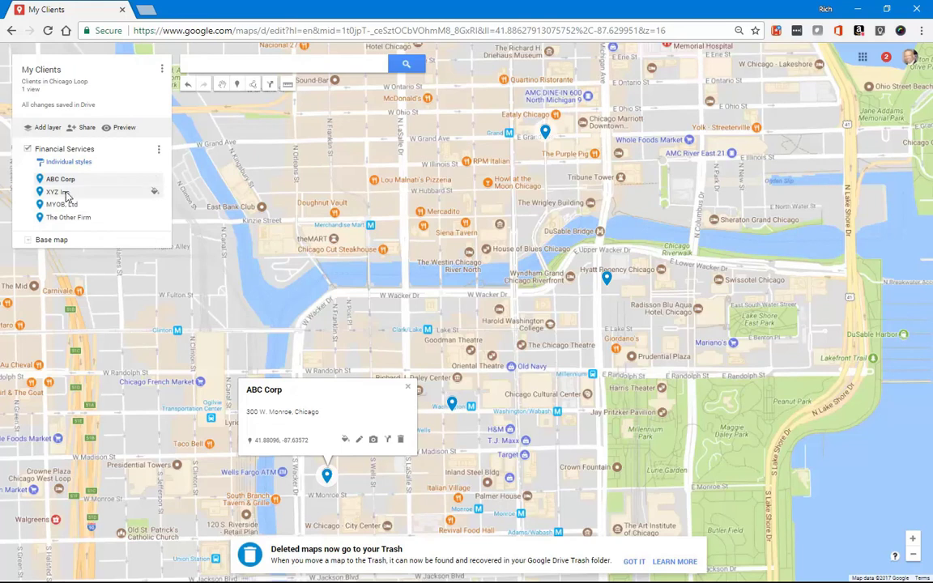
left_click(68, 194)
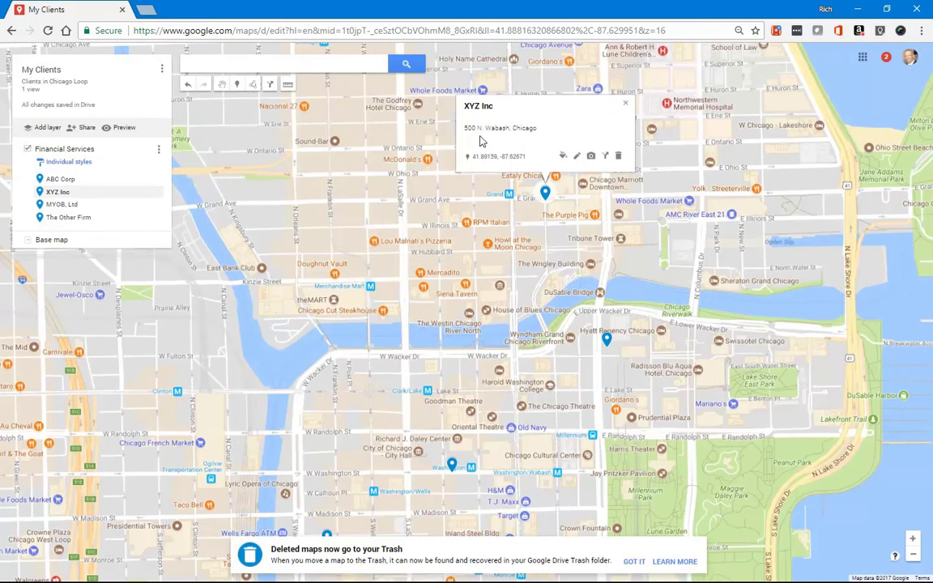
left_click(562, 156)
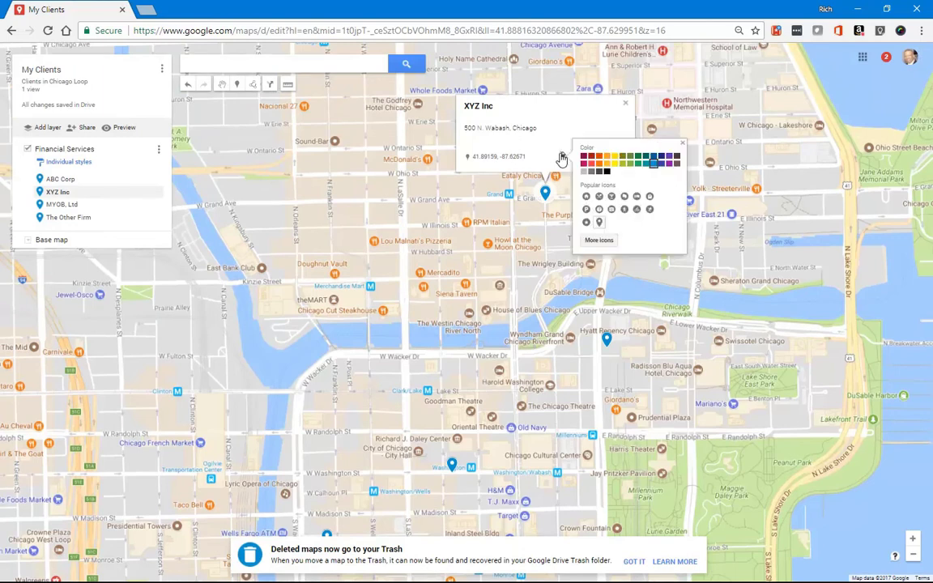
left_click(609, 161)
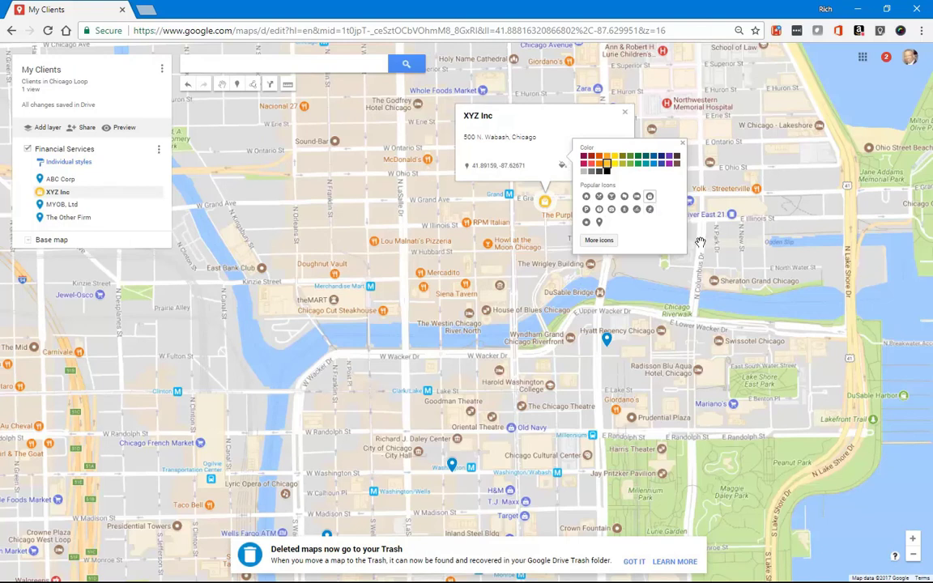
Close the marker colour choices and zoom the browser page out to 75%
scroll(739, 237, "up", 4)
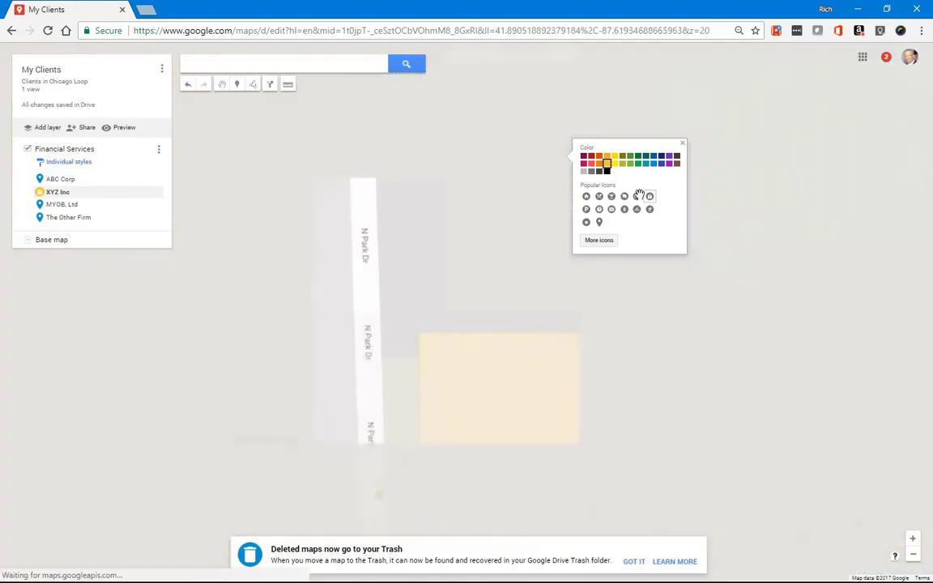
left_click(69, 192)
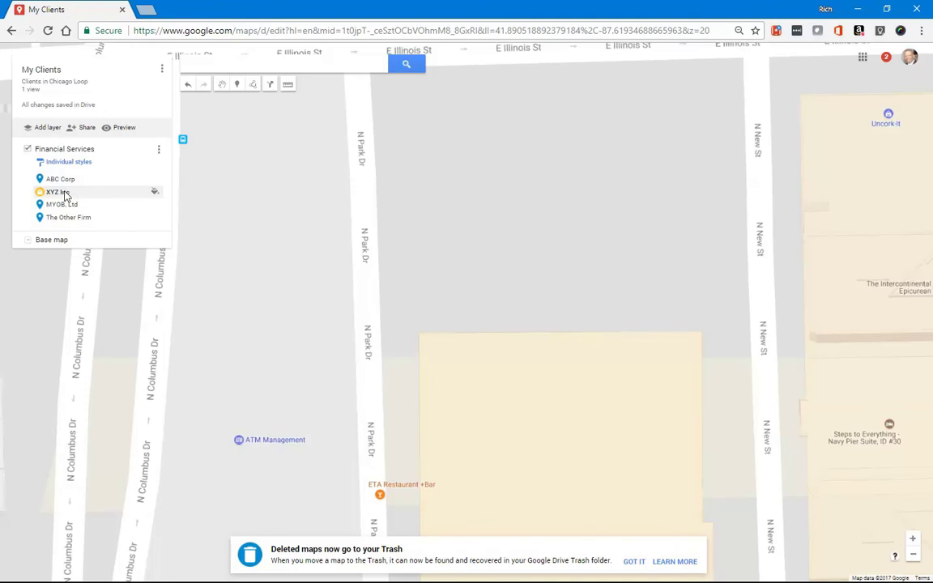
key("ctrl+minus")
scroll(218, 243, "down", 1)
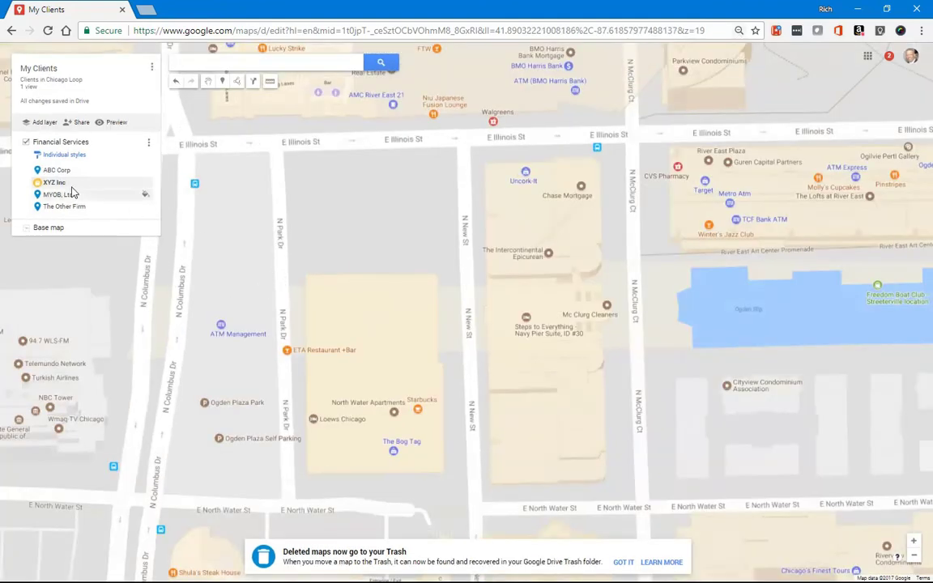
View the locations of ABC Corp, XYZ Inc and MYOB, Ltd, ending on ABC Corp
left_click(59, 171)
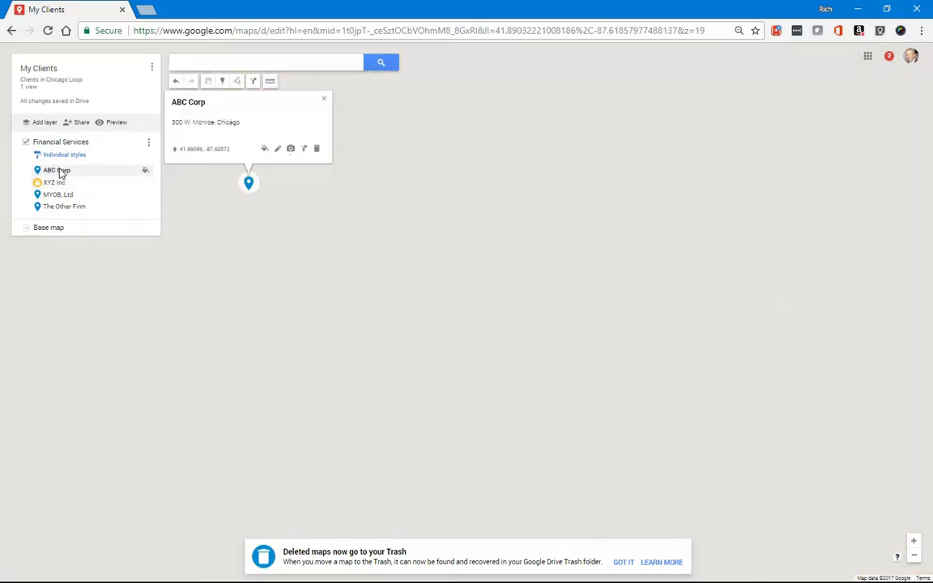
left_click(63, 183)
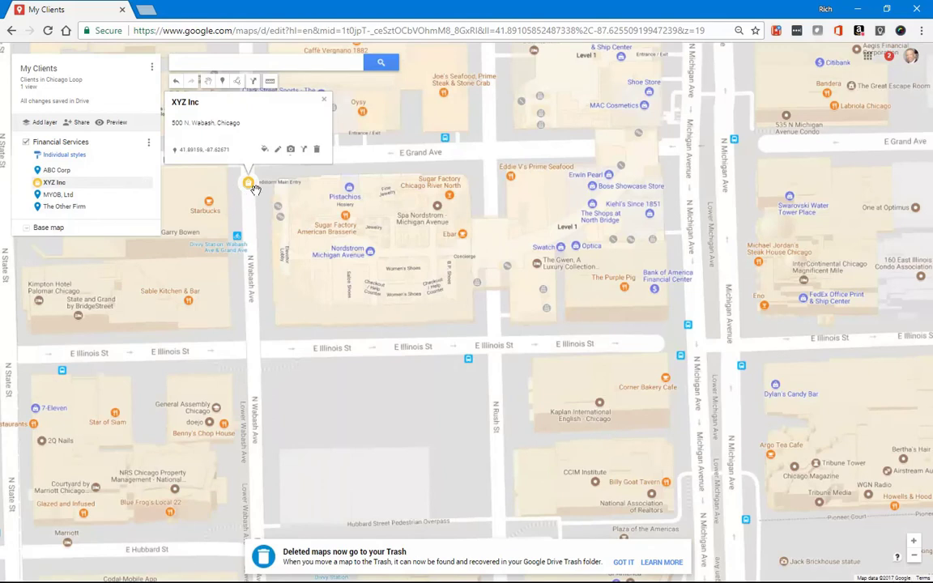
left_click(67, 196)
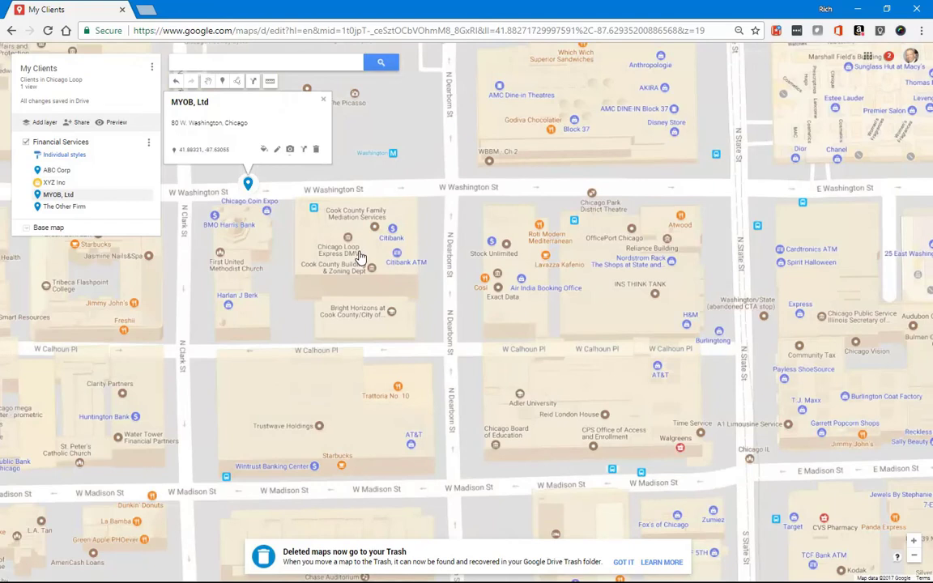
scroll(360, 256, "down", 2)
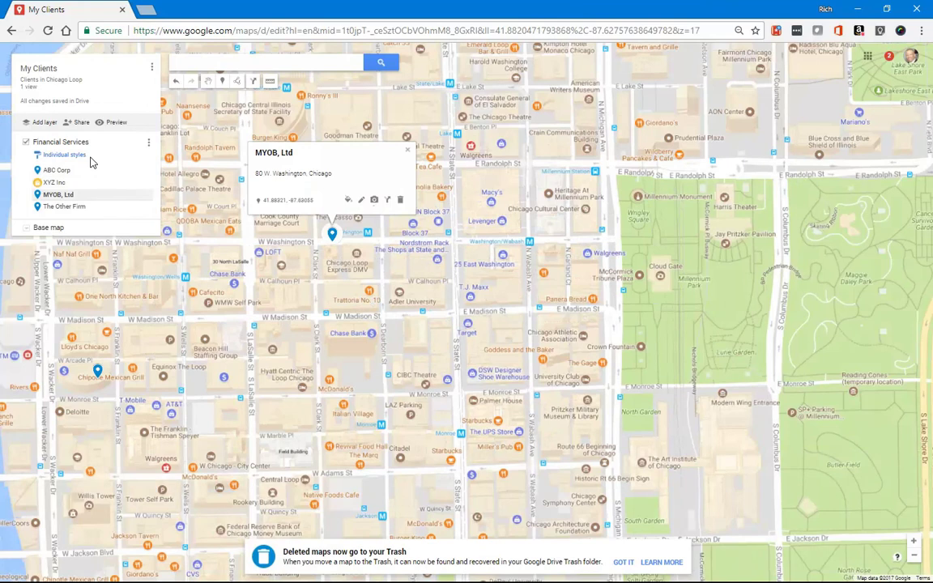
left_click(85, 172)
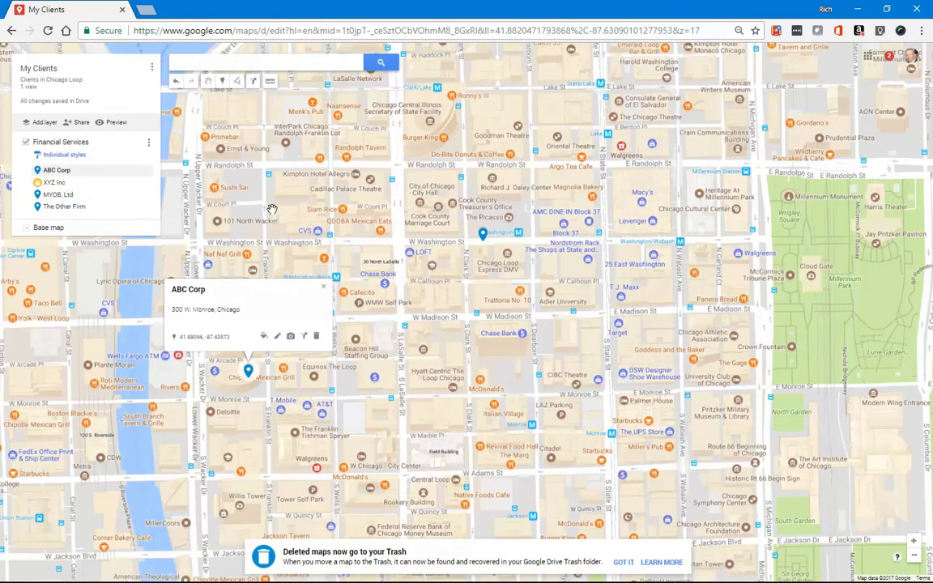
scroll(375, 255, "down", 1)
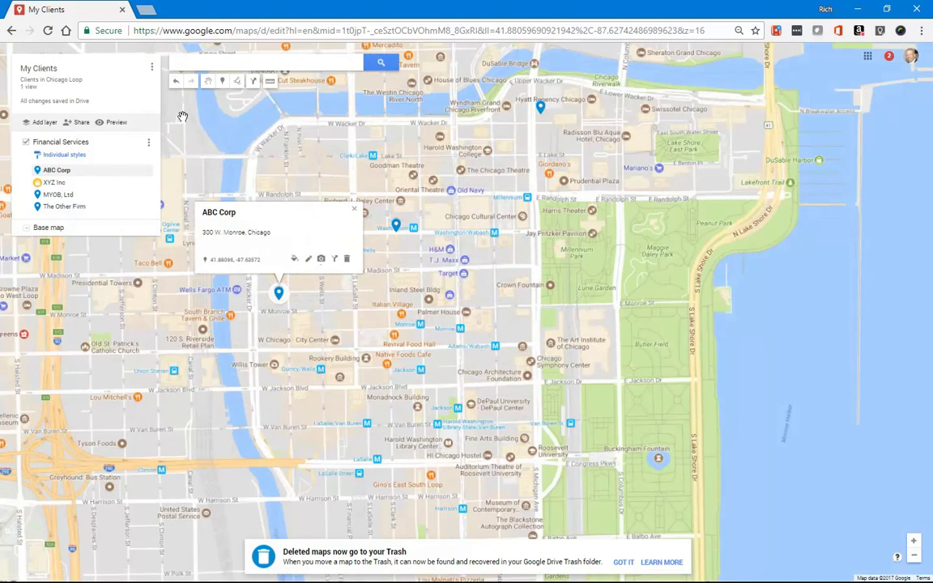
Route from ABC Corp to XYZ Inc to MYOB, Ltd, then begin typing 'The other' as fourth stop
left_click(254, 86)
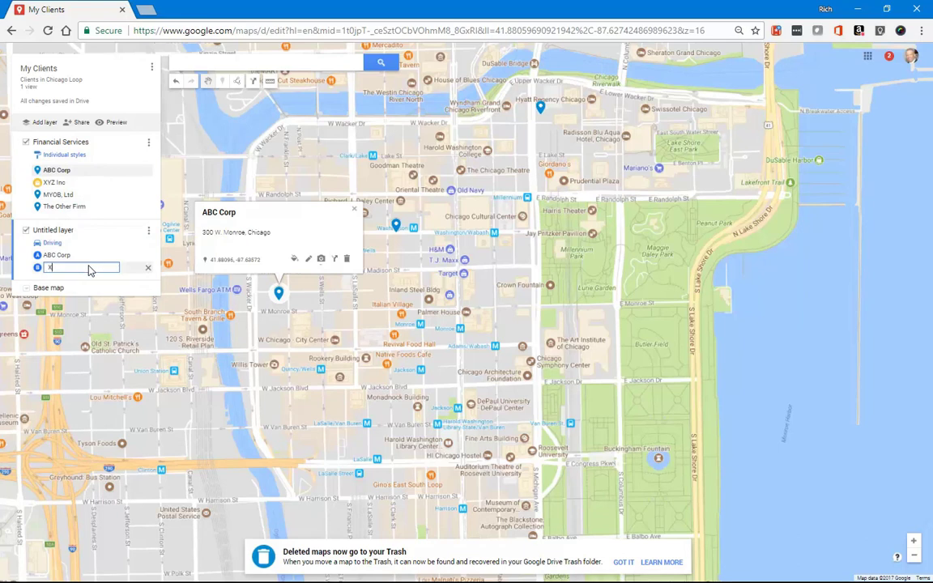
type("y")
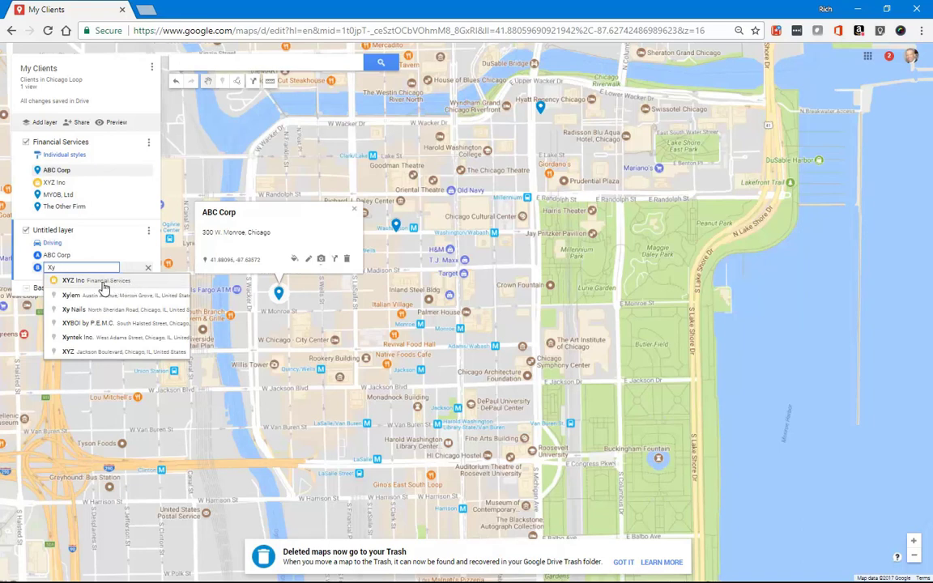
left_click(102, 282)
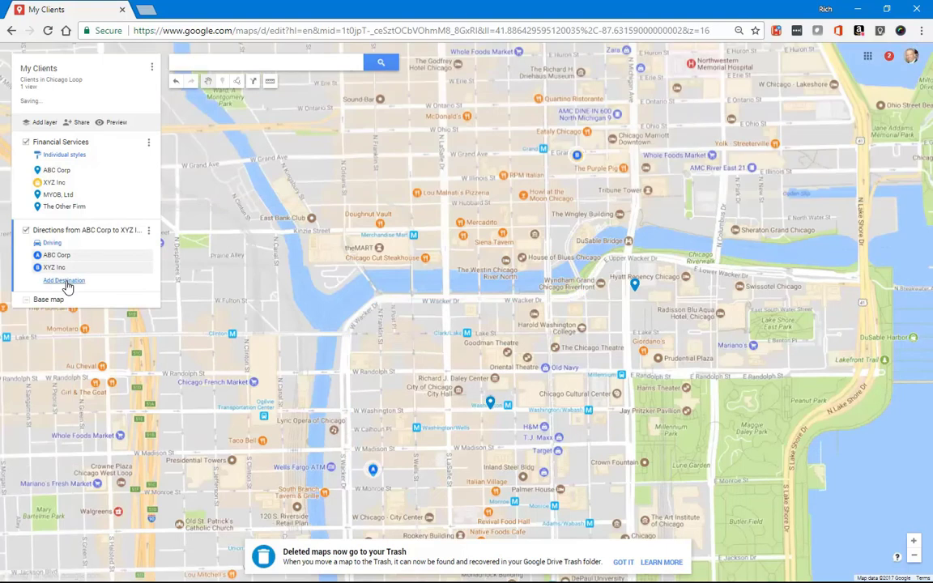
left_click(65, 281)
type("MYOB")
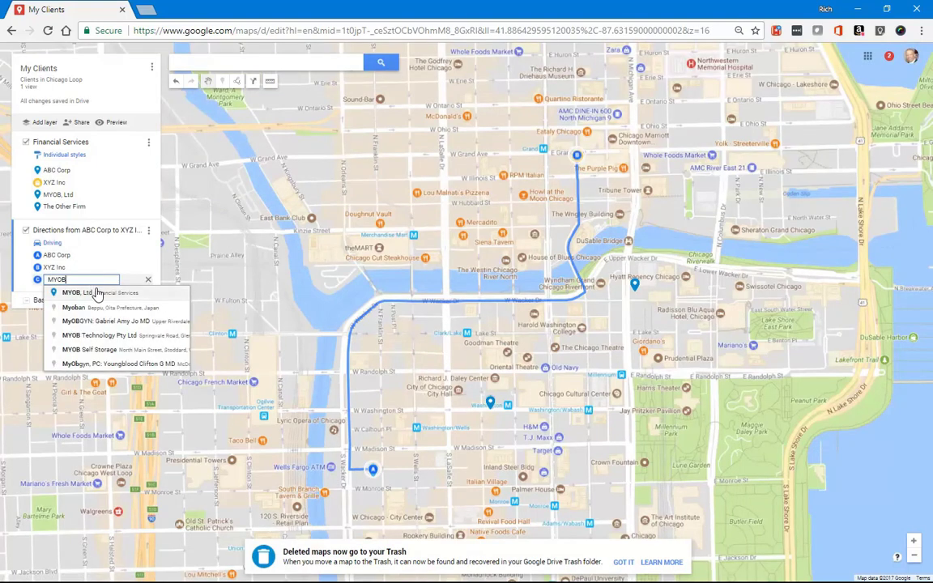
left_click(95, 293)
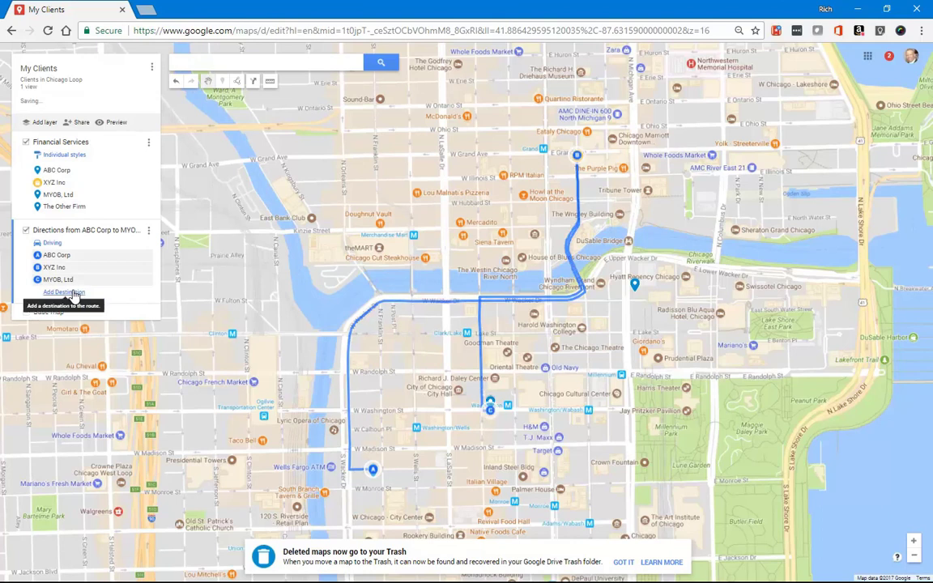
left_click(73, 293)
type("The other")
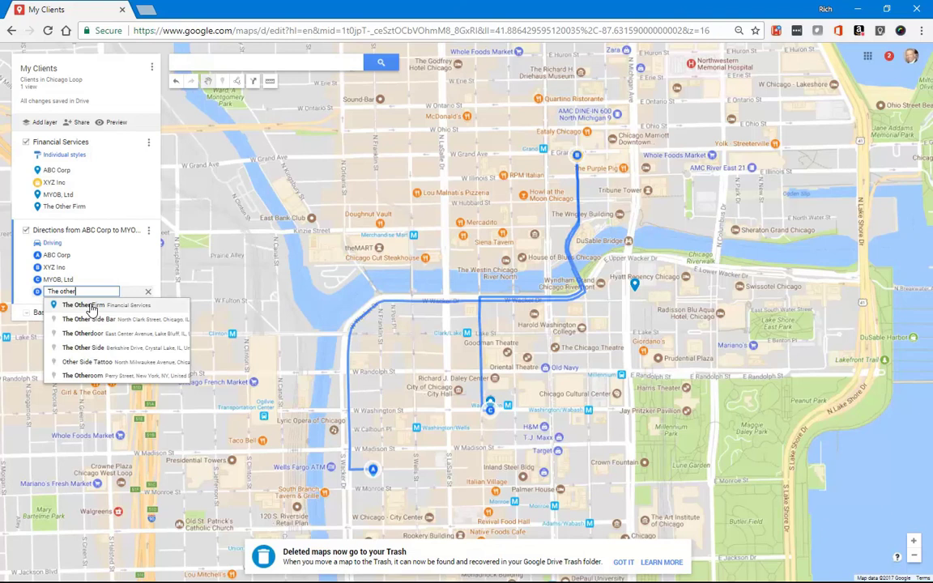
Make The Other Firm stop D of the driving route, then select the ABC Corp start point
left_click(91, 306)
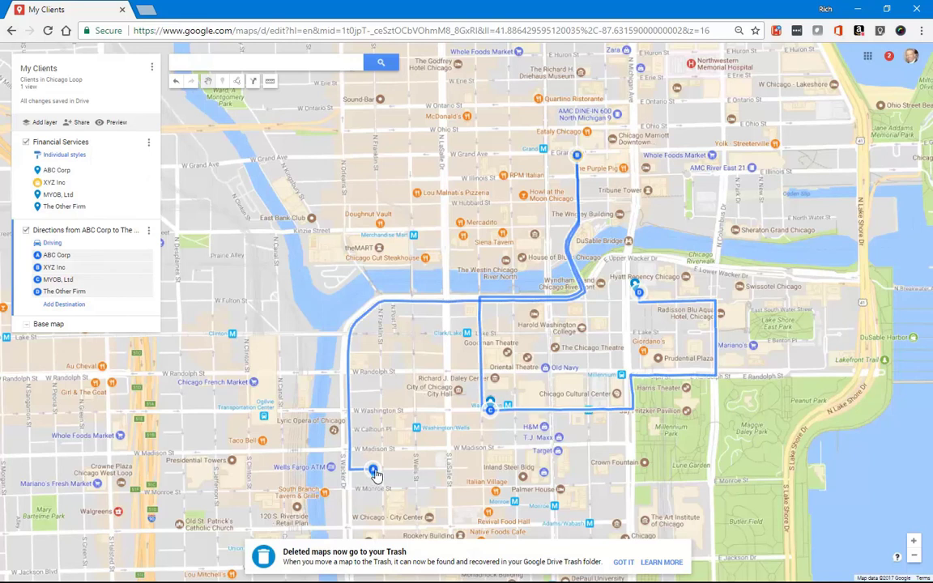
left_click(58, 257)
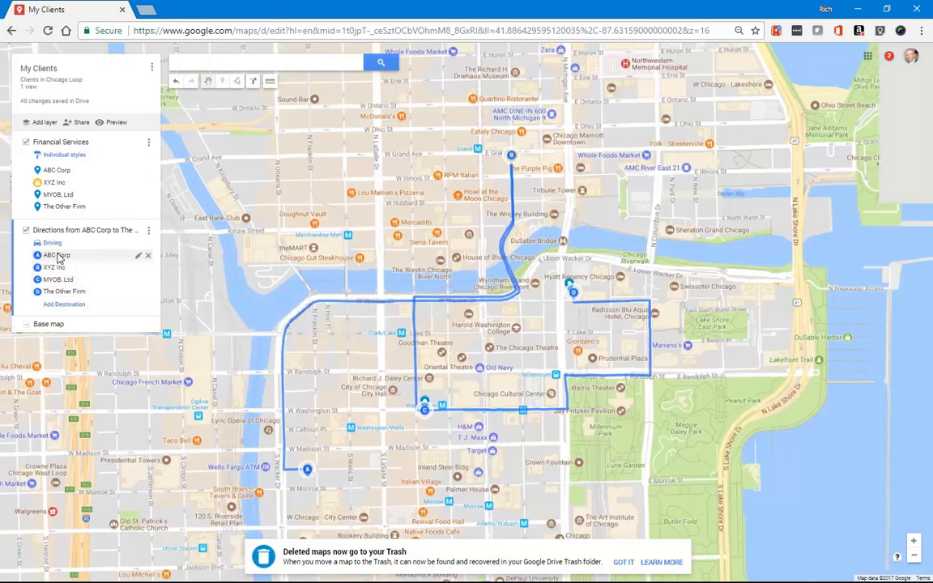